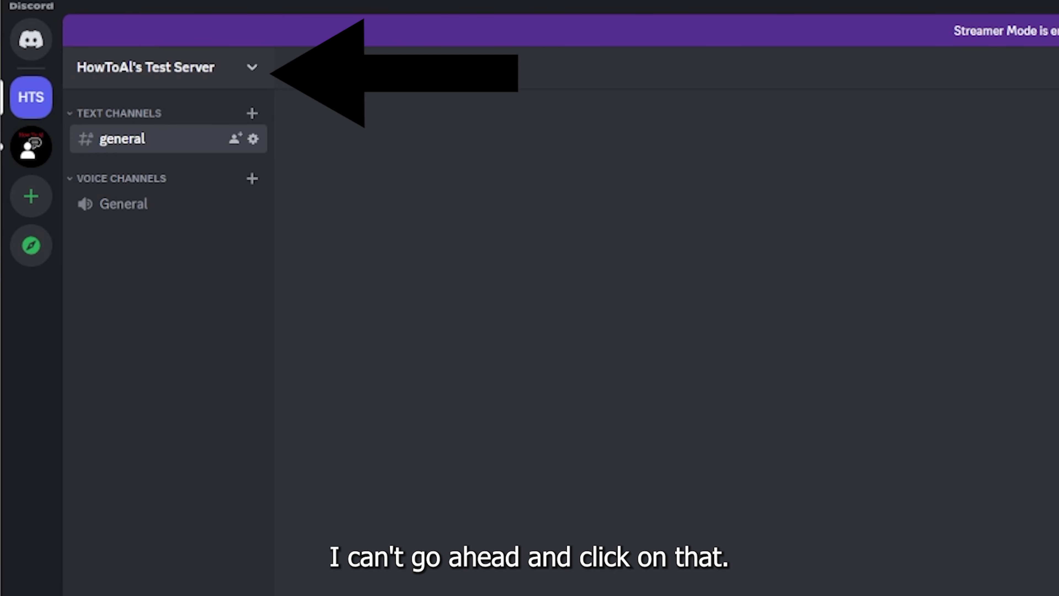
Step: Open the HowToAI's Test Server dropdown menu from the top of the channel list
left_click(252, 68)
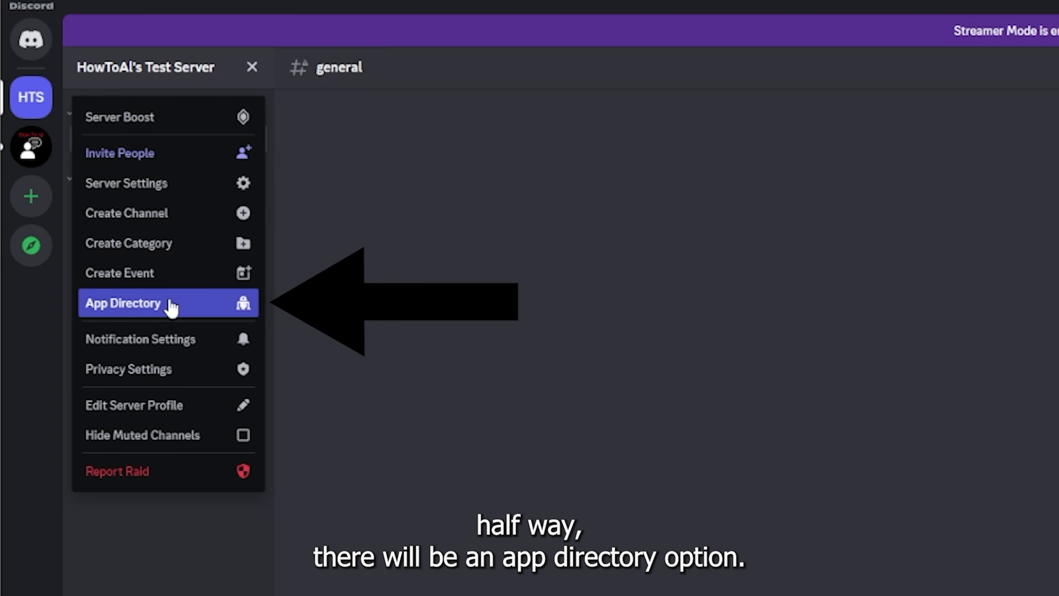
Step: Browse the App Directory and open the Memrise language-learning bot's page from Summer of Fun
left_click(196, 310)
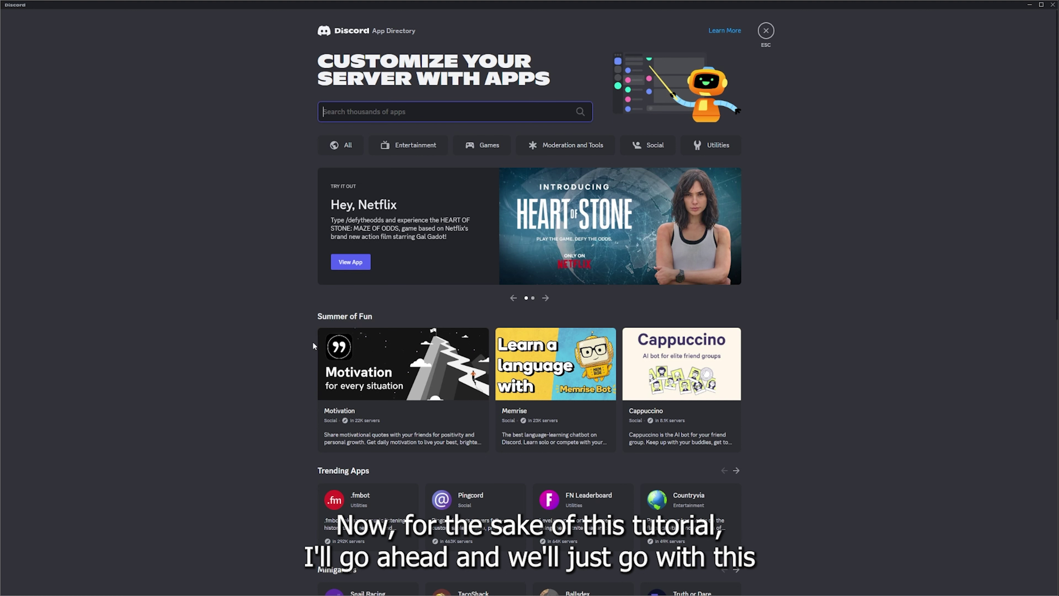
left_click(556, 383)
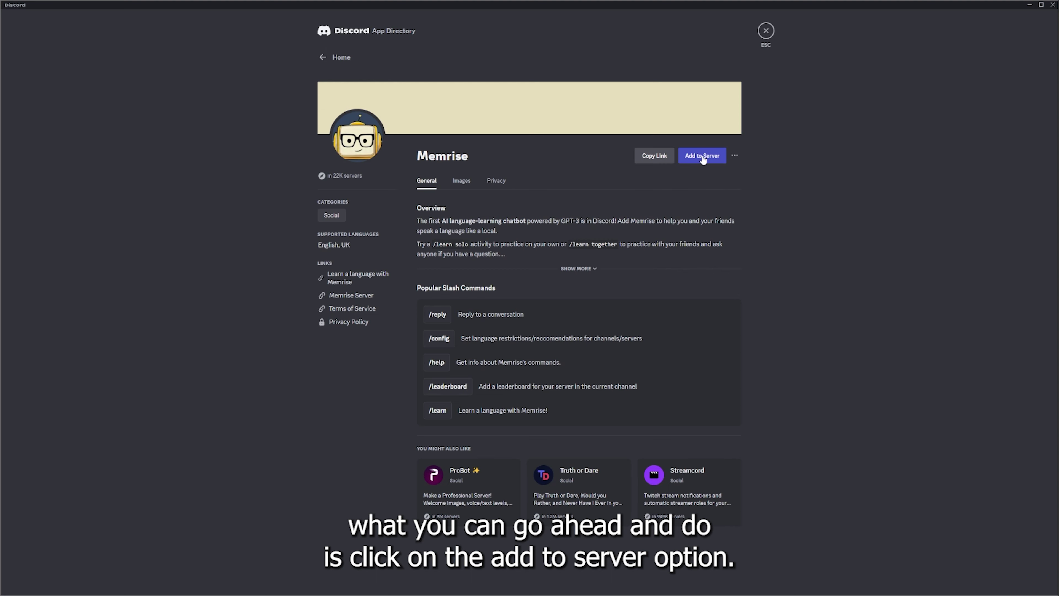
Step: Choose Add to Server for Memrise and select HowToAI's Test Server as its destination
left_click(703, 157)
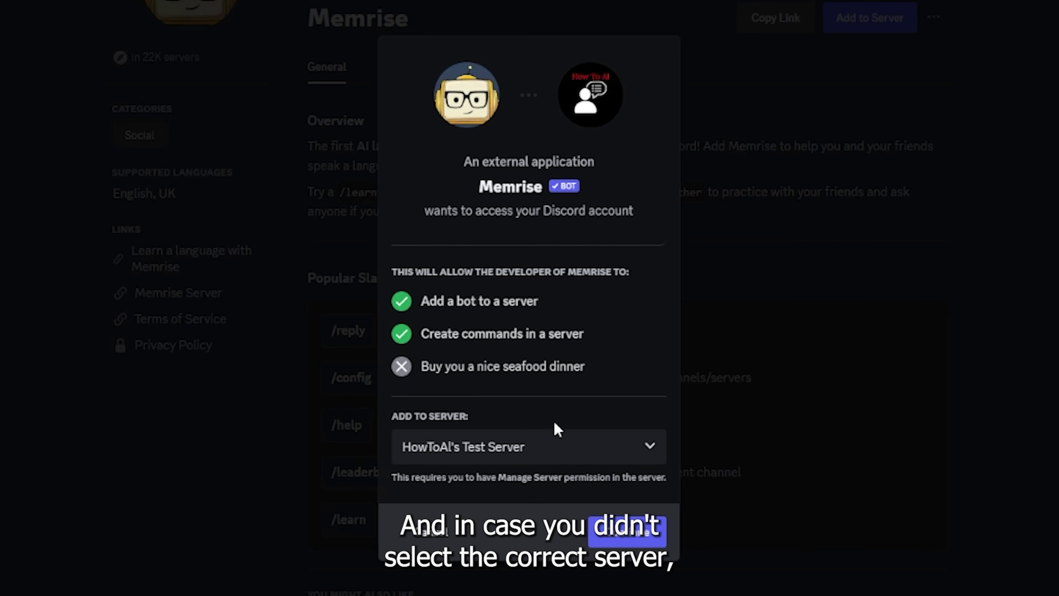
left_click(521, 451)
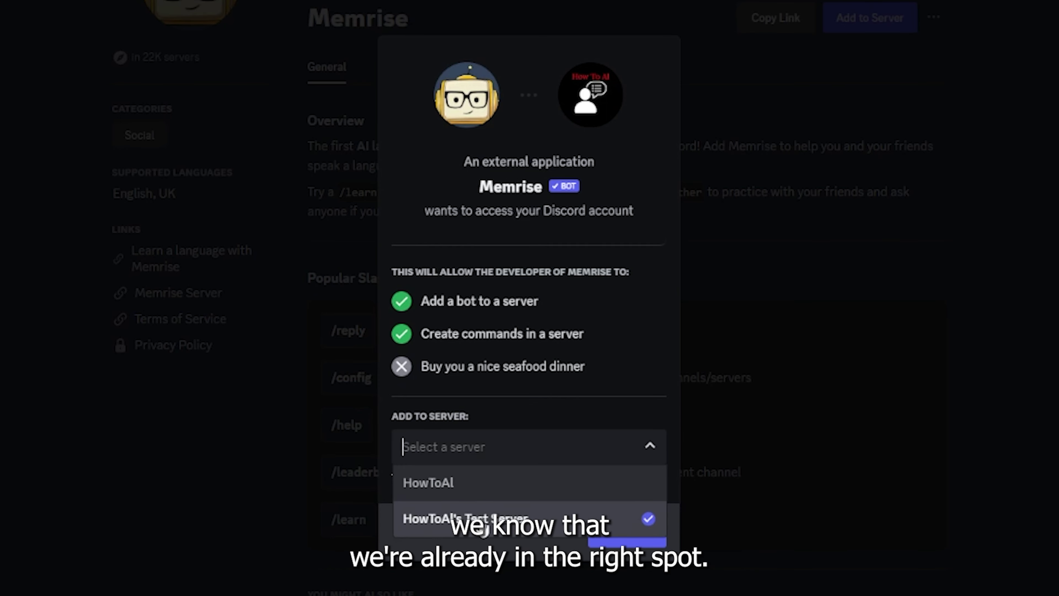
left_click(484, 527)
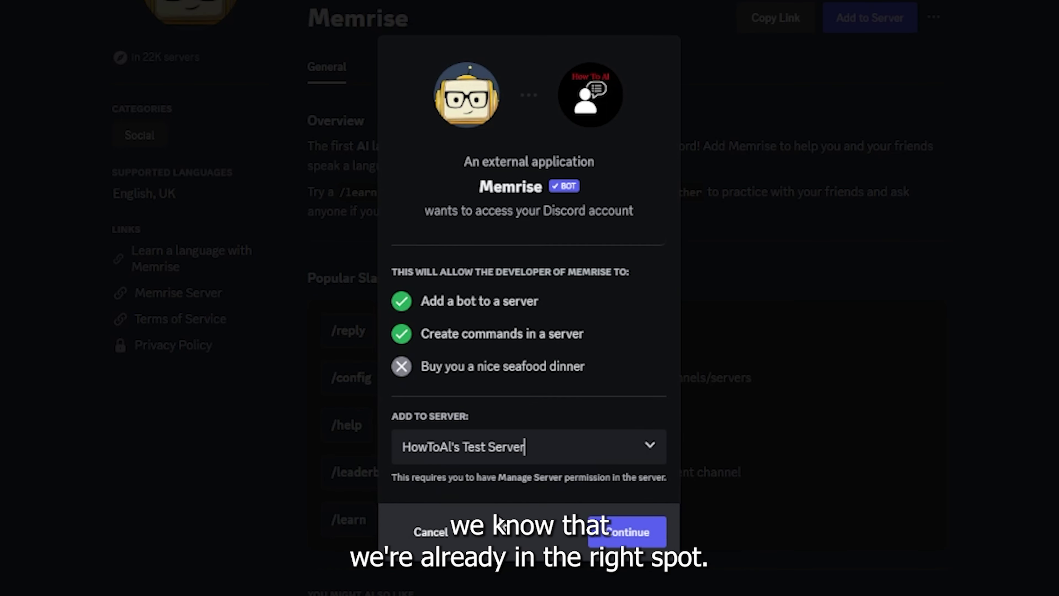
Step: Continue to permissions and keep Send Messages, Threads, Public Threads and Embed Links all granted
left_click(633, 544)
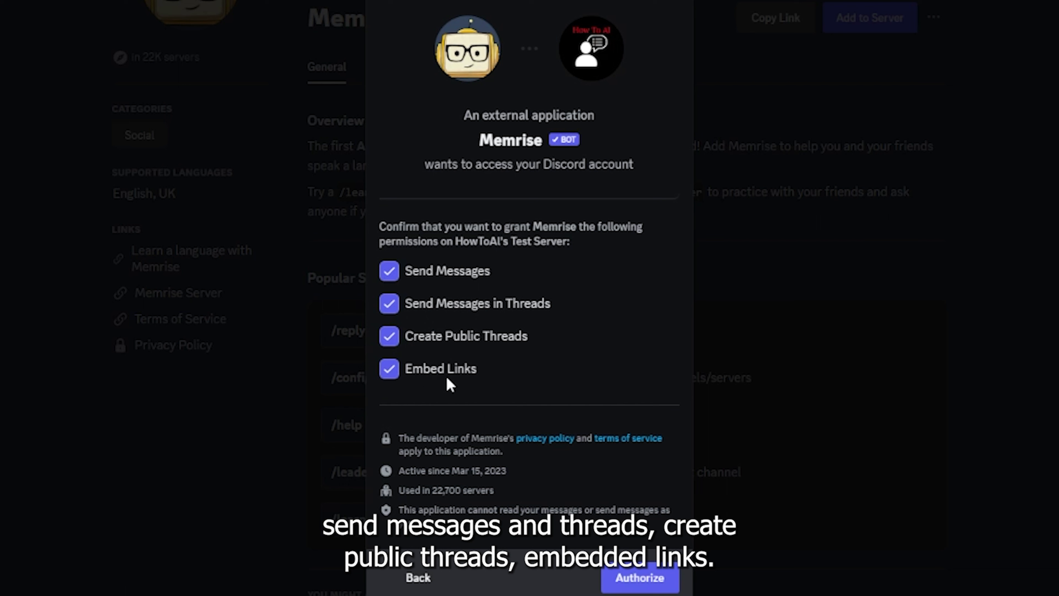
left_click(397, 372)
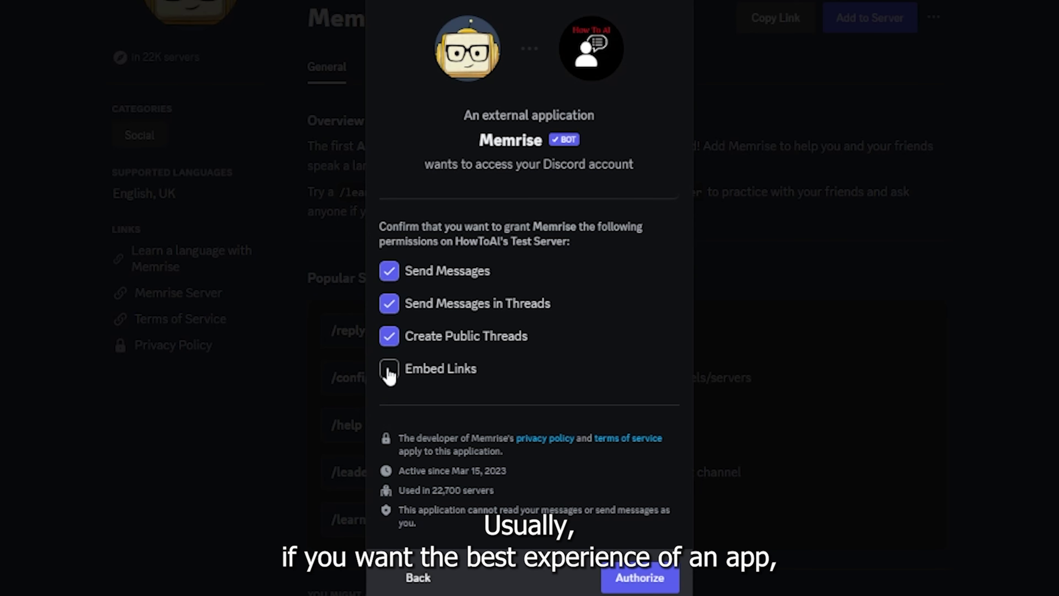
left_click(388, 370)
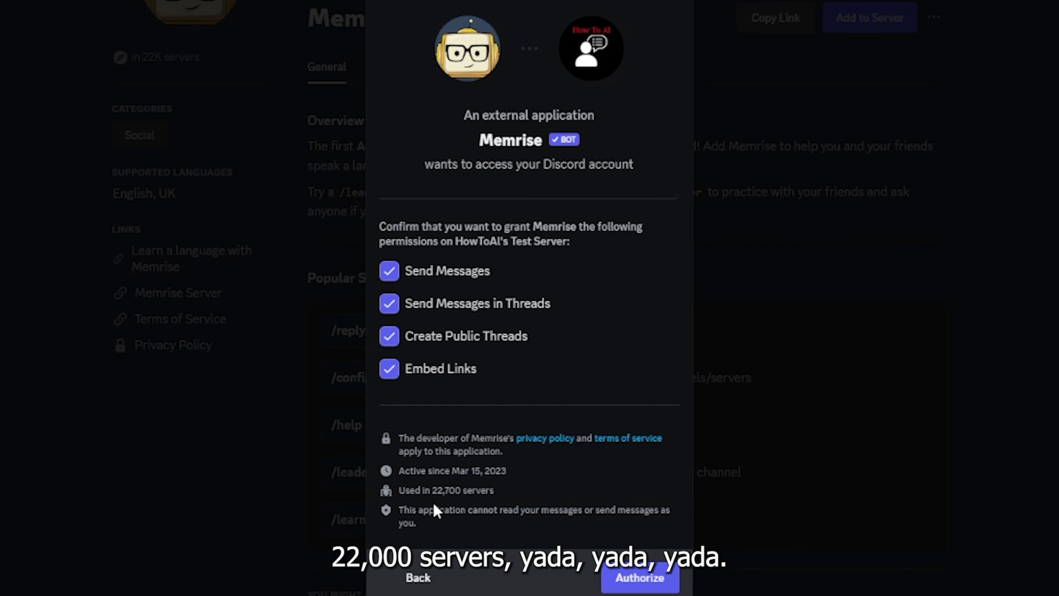
Step: Authorize Memrise for HowToAI's Test Server and complete the hCaptcha 'I am human' check
left_click(645, 581)
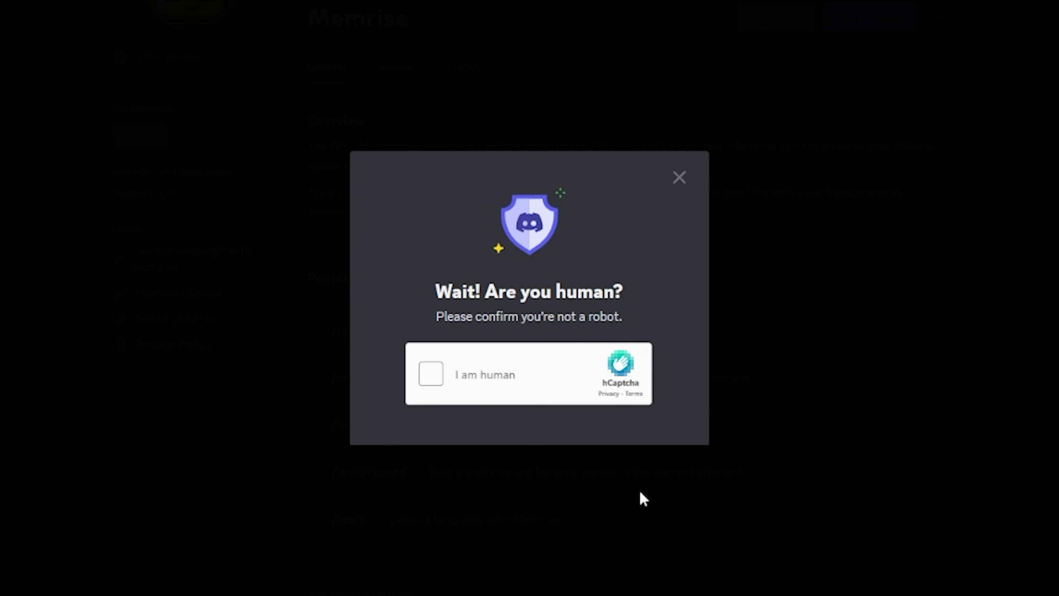
left_click(428, 375)
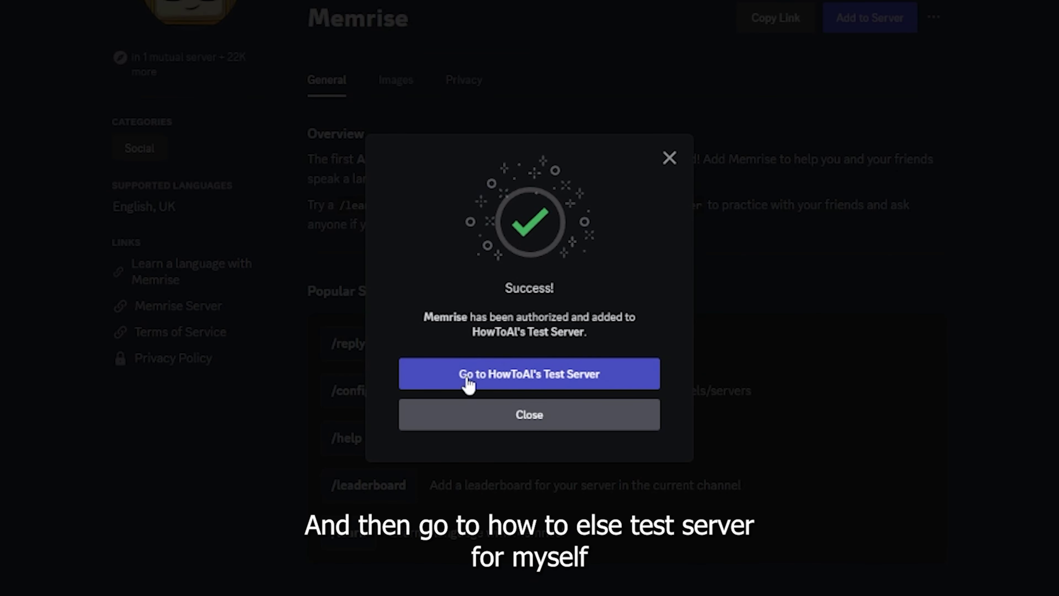
Step: Leave the success dialog and jump to HowToAI's Test Server to see Memrise's arrival
left_click(615, 378)
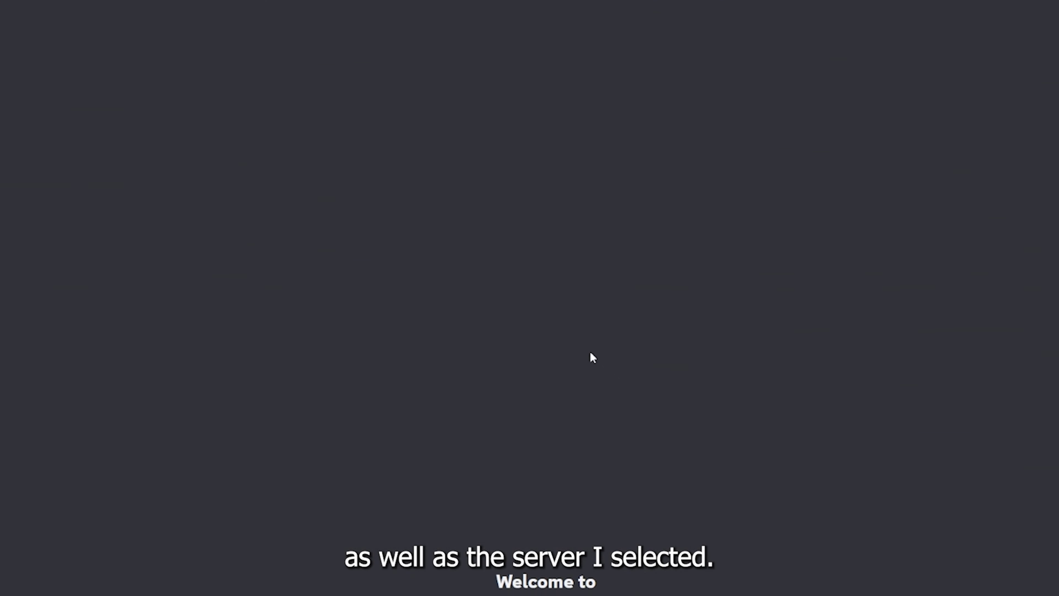